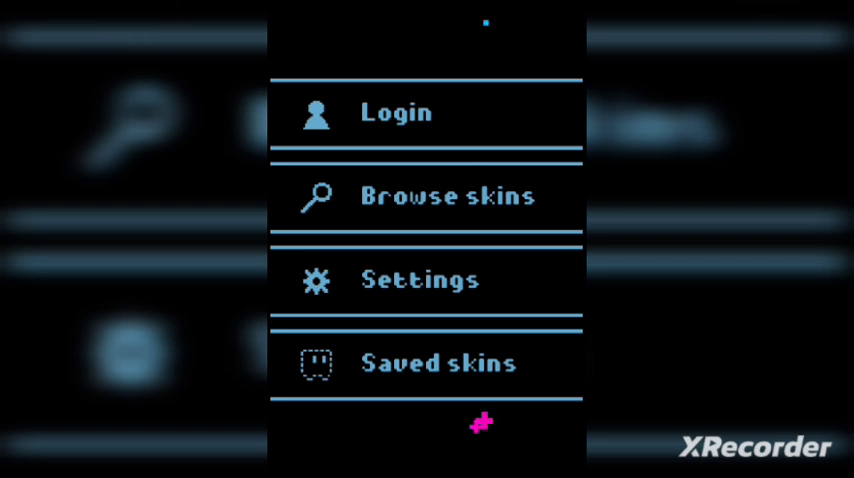
Open OkkayYt3's hook leach skin in the skin browser and copy its code.
left_click(426, 196)
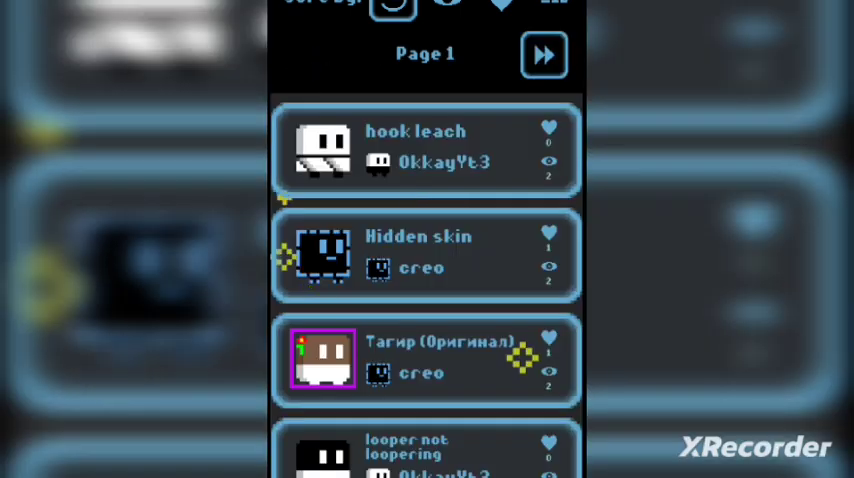
left_click(427, 148)
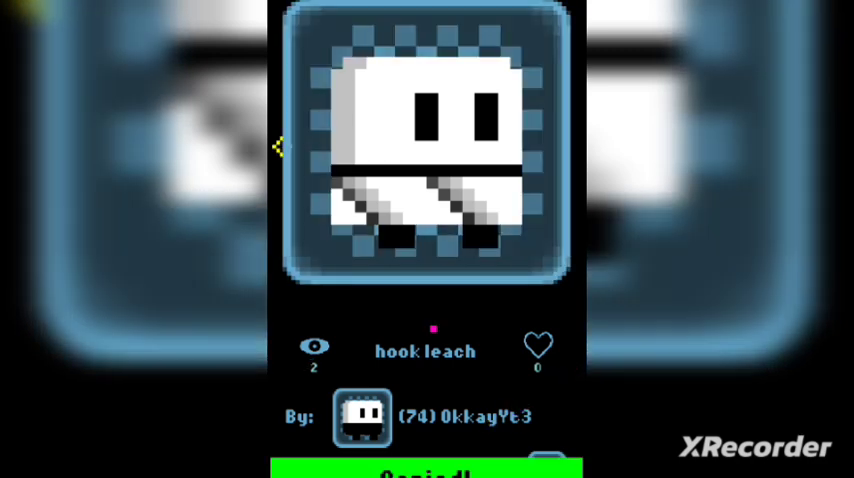
View OkkayYt3's two skins, then bring up the recent-apps switcher.
left_click(363, 416)
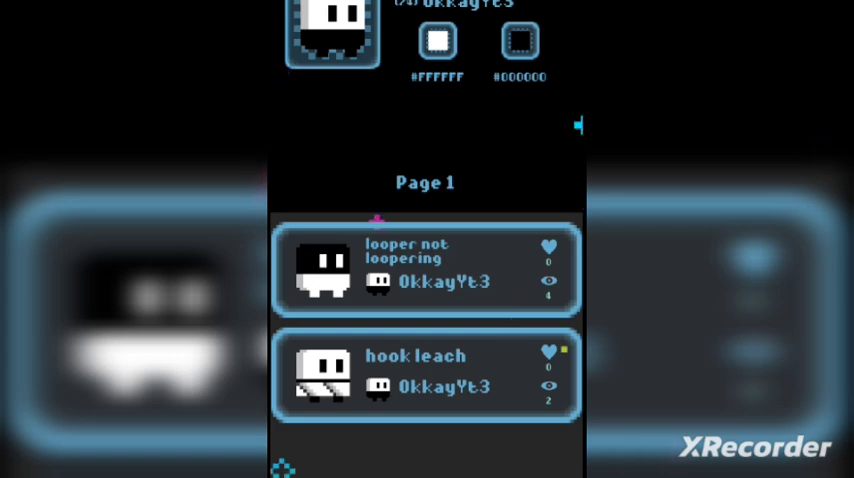
key("super")
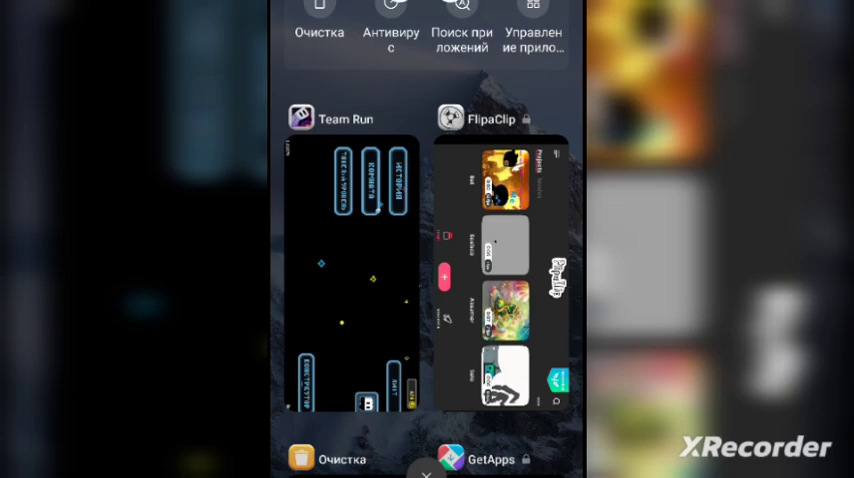
Return to Team Run and create a new constructor map named 'lol'.
left_click(352, 275)
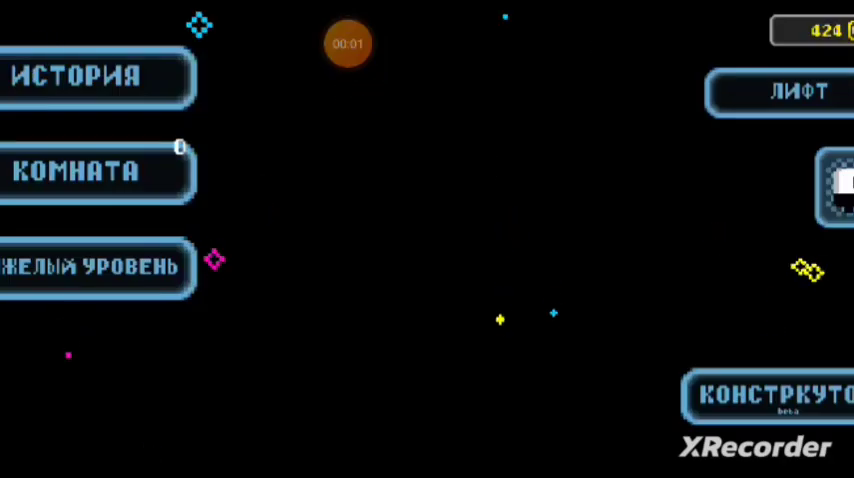
left_click(770, 395)
left_click(427, 210)
left_click(427, 106)
type("lol")
left_click(822, 156)
left_click(427, 210)
Place a player spawn block near the grid origin and open its properties.
left_click(20, 380)
left_click(150, 332)
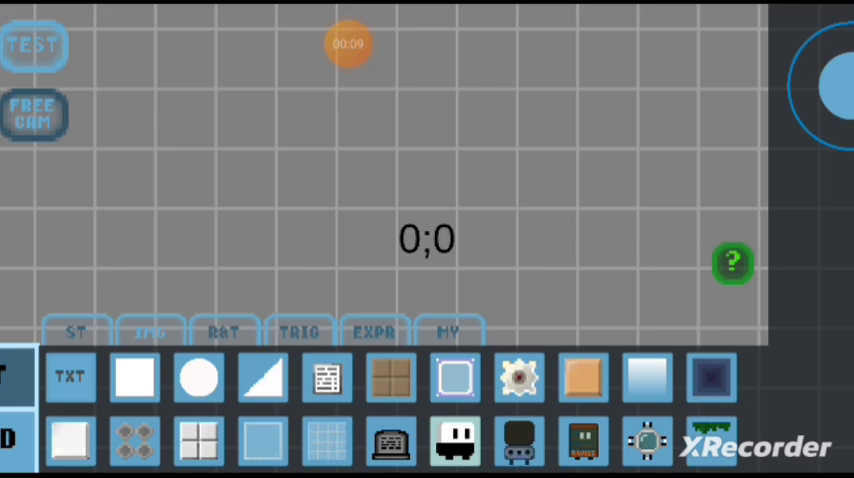
left_click_drag(455, 442, 332, 240)
left_click(332, 240)
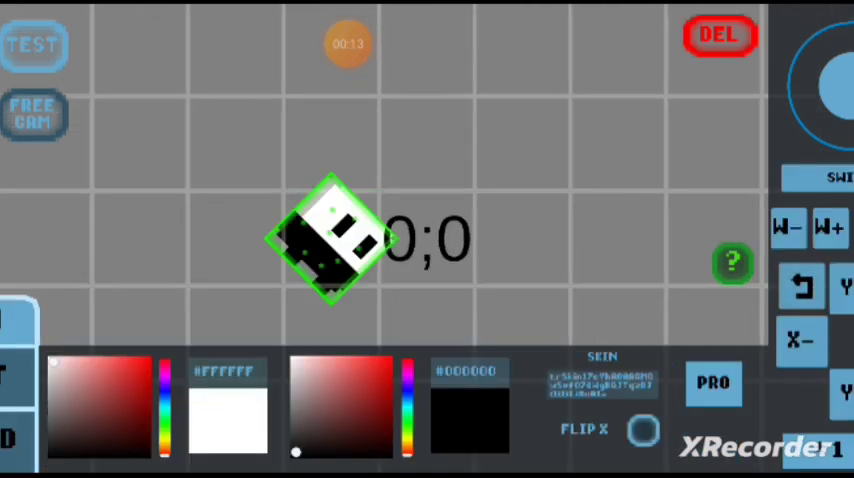
Paste the copied hook leach skin code into the block's SKIN field.
left_click(601, 385)
left_click(727, 219)
scroll(300, 380, "down", 5)
scroll(300, 380, "down", 5)
scroll(300, 380, "down", 5)
scroll(300, 380, "down", 5)
scroll(300, 380, "down", 5)
scroll(300, 380, "down", 3)
left_click(250, 408)
left_click(822, 156)
scroll(332, 240, "up", 3)
scroll(332, 240, "up", 3)
Glance at the block's state options, then start test play of the level.
left_click(480, 200)
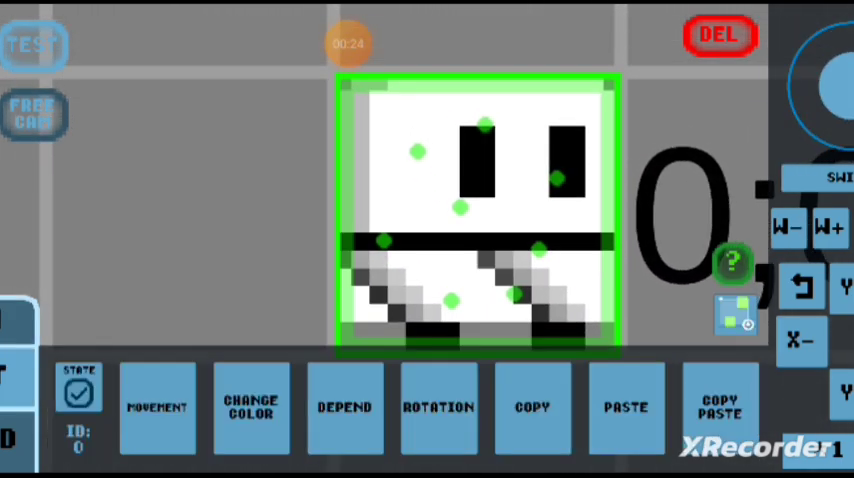
left_click(78, 388)
left_click(33, 43)
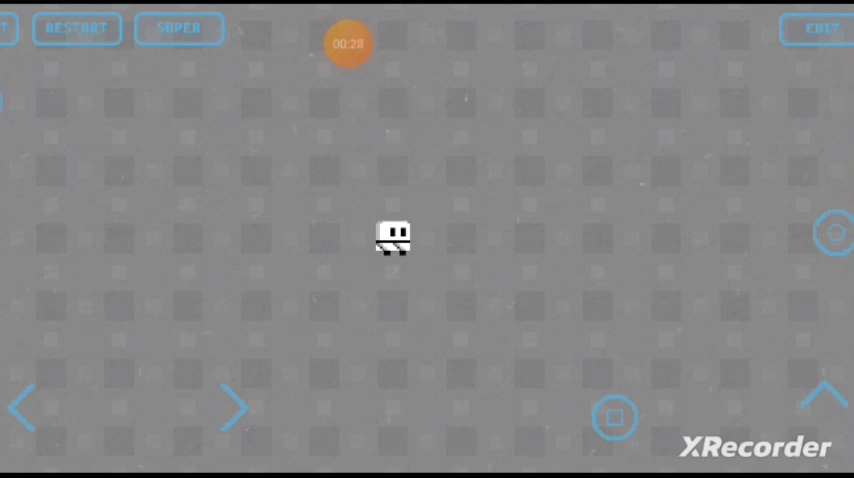